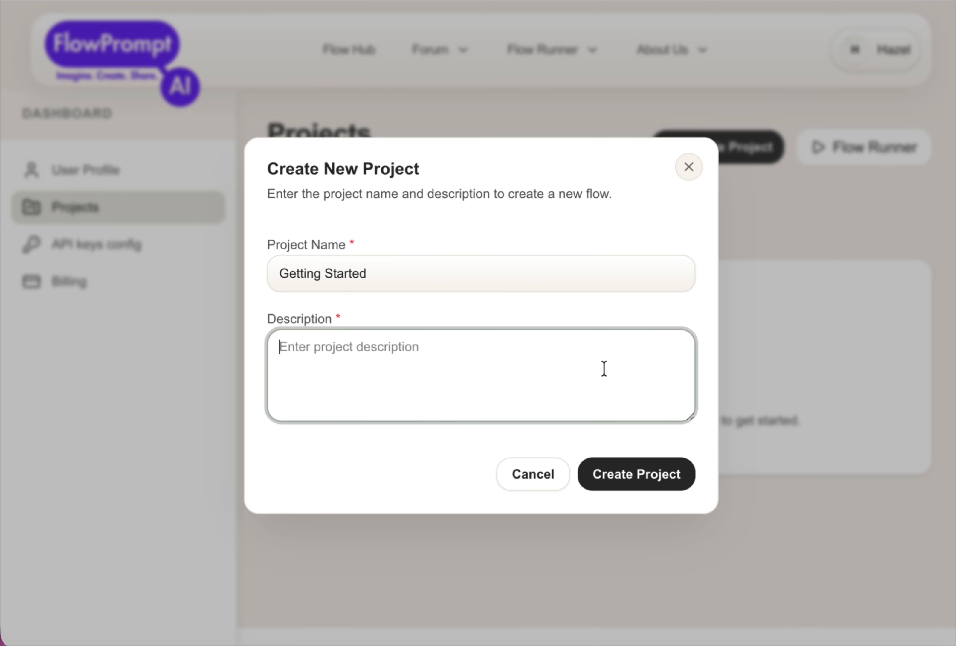
# Step: Create a new project with "Getting Started" as both its name and its description
pyautogui.write('Getting Started')
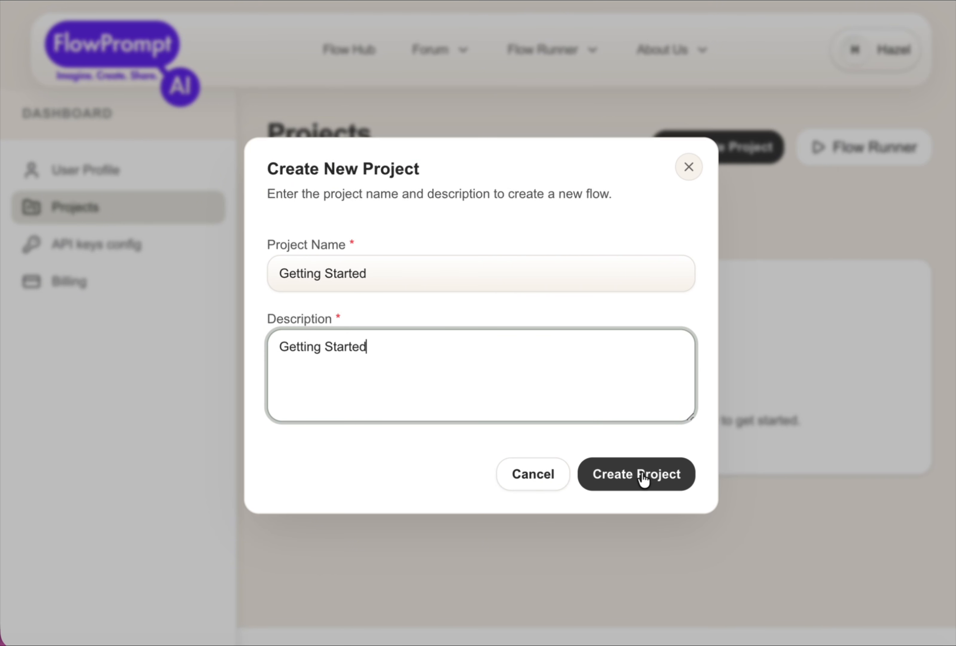
pyautogui.click(643, 479)
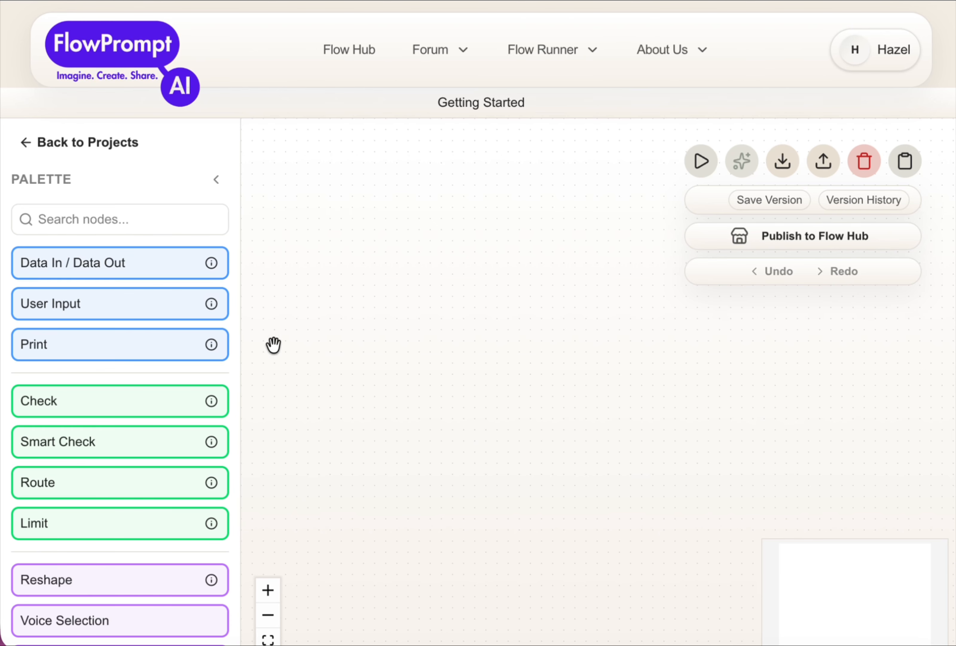
# Step: Place two Data In / Data Out nodes on the canvas and connect the upper node's red output to the lower node's green input
pyautogui.moveTo(111, 262); pyautogui.dragTo(284, 241)
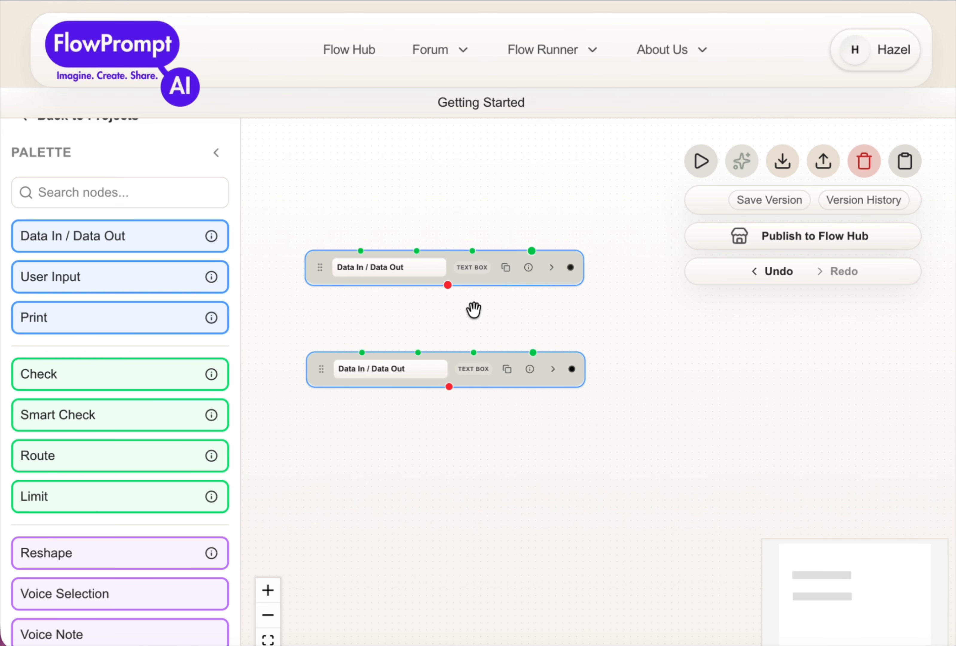
pyautogui.moveTo(453, 284); pyautogui.dragTo(532, 352)
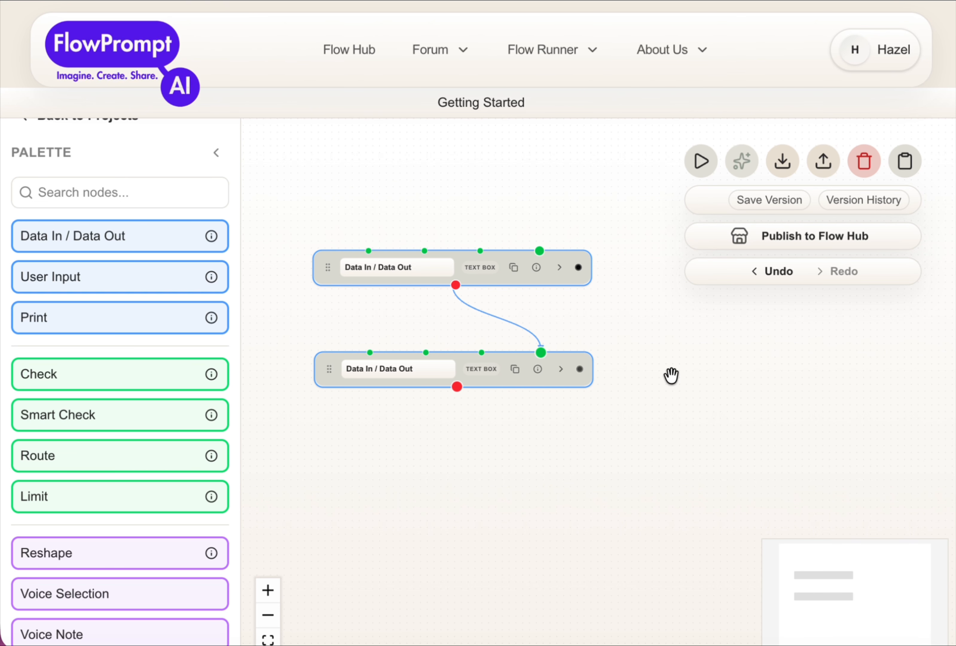
# Step: Run the flow in Flow Runner, first from the I/O View and again in Live Inspect with the prompt "hello world"
pyautogui.click(701, 161)
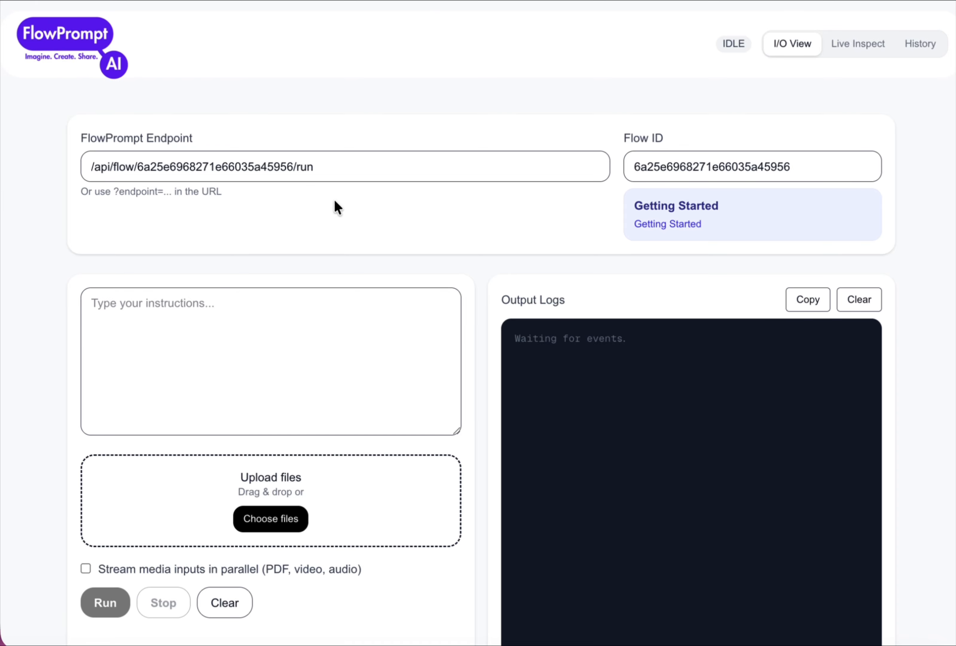
pyautogui.click(260, 330)
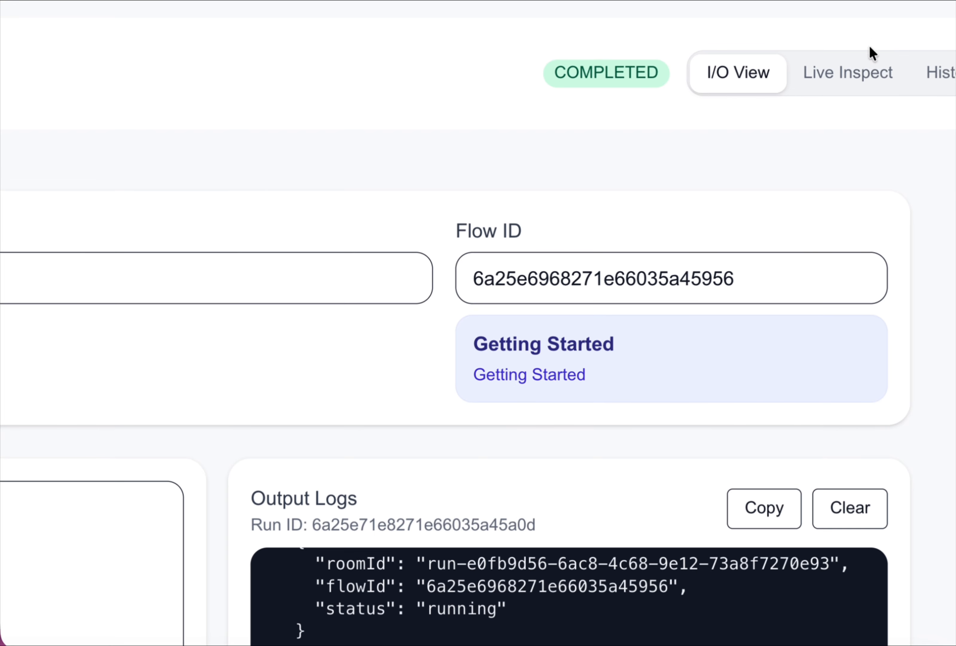
pyautogui.click(860, 69)
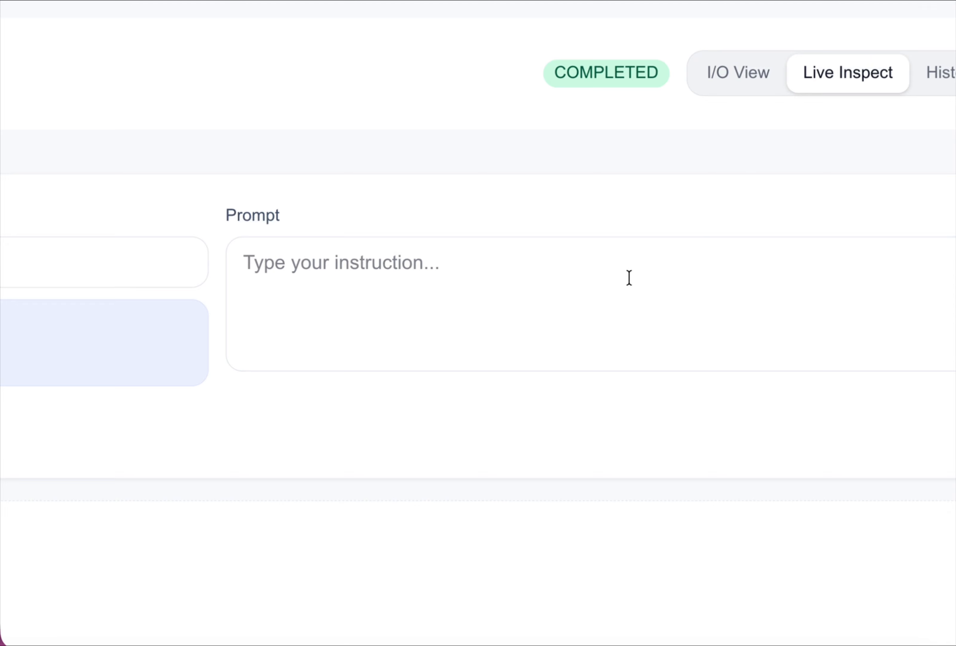
pyautogui.write('hello world')
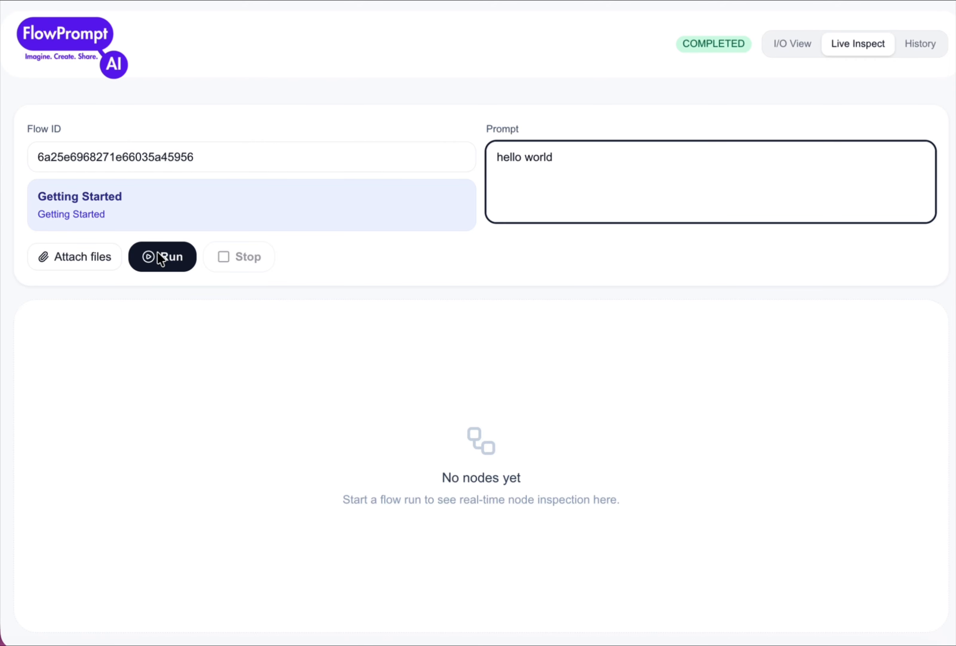
pyautogui.click(152, 244)
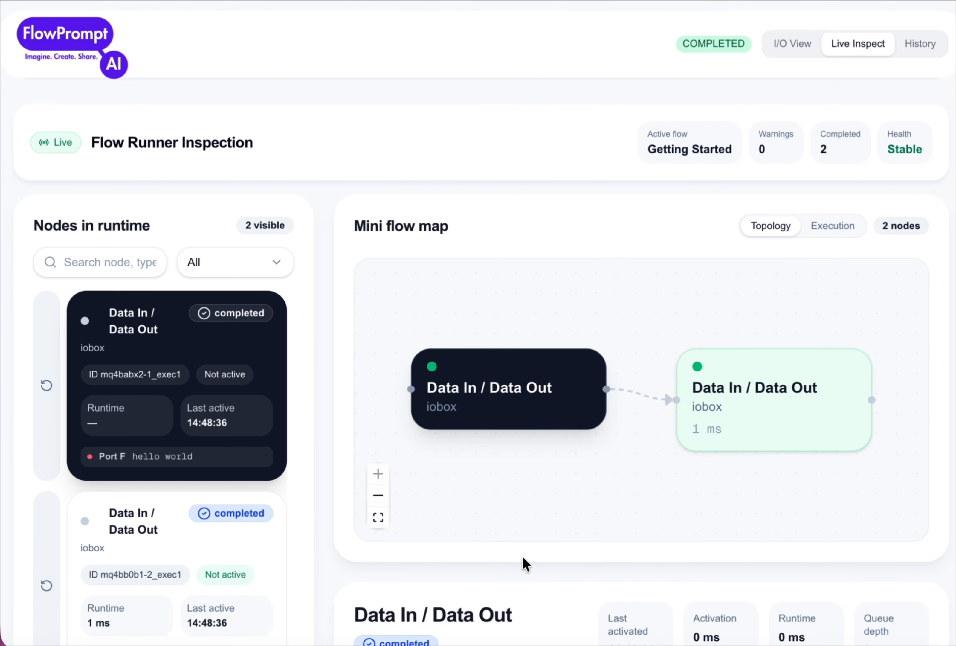
pyautogui.scroll(-10, 520, 560)
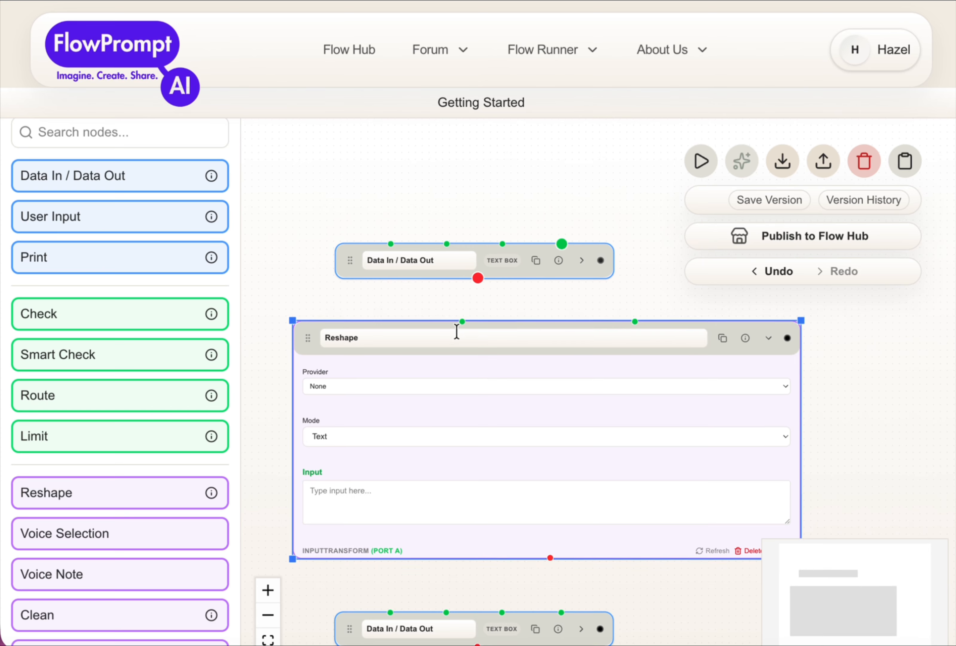
# Step: Insert a Reshape node wired between the two Data In / Data Out nodes, with OpenAI (ChatGPT) as its provider
pyautogui.scroll(-2, 457, 332)
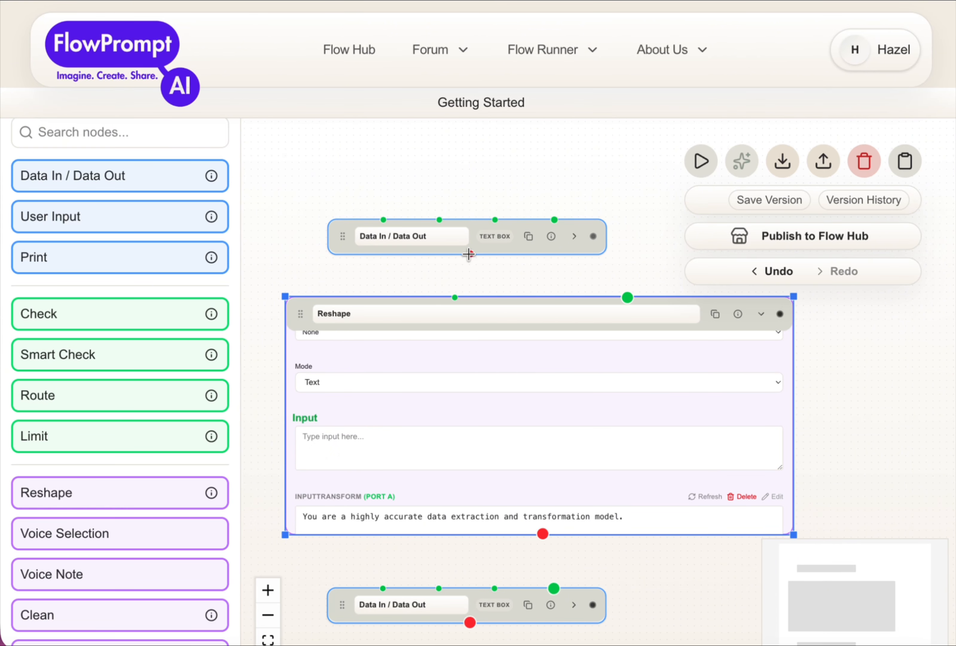
pyautogui.moveTo(469, 254); pyautogui.dragTo(627, 297)
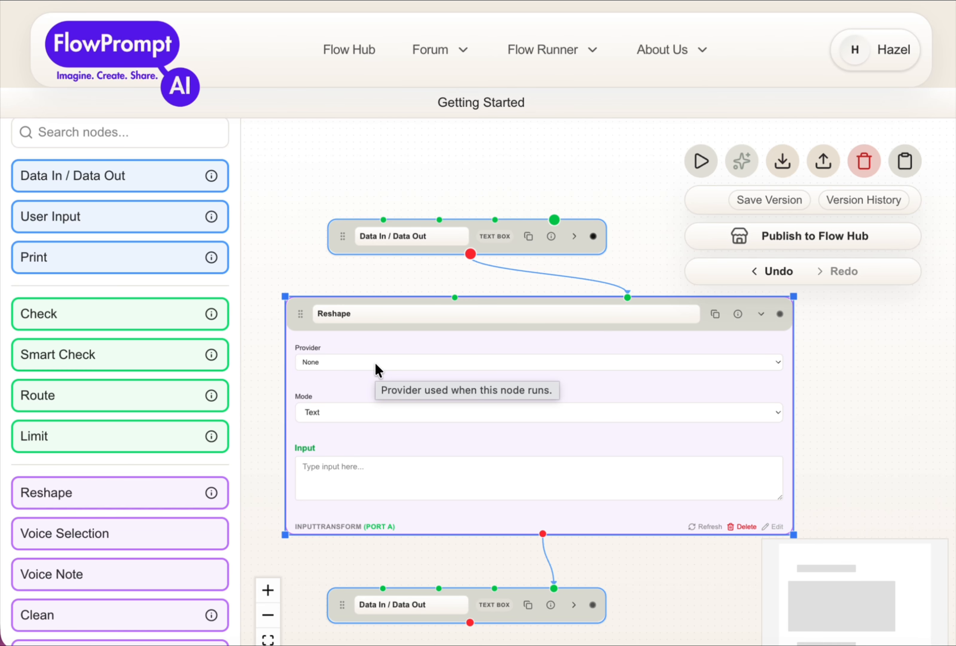
pyautogui.click(363, 364)
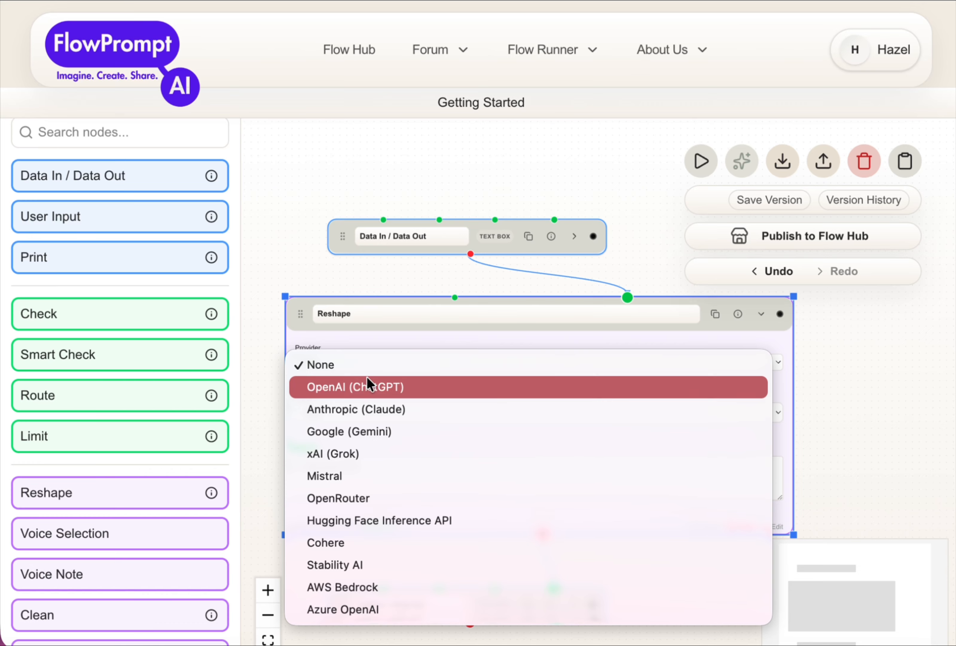
pyautogui.click(367, 377)
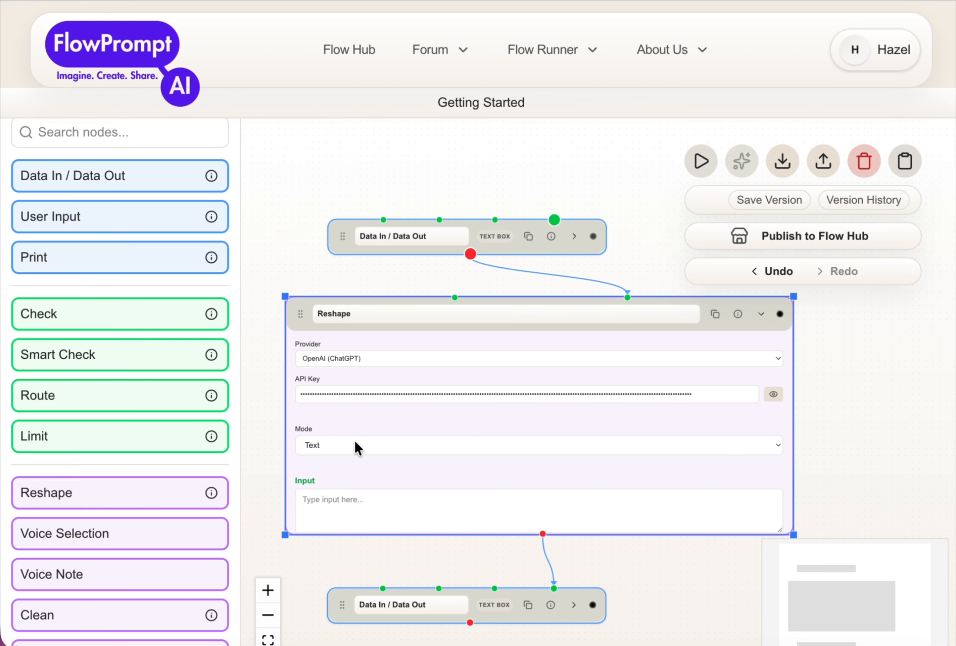
# Step: Replace the Reshape node's default Port A instructions with "Give me the history of the city" and collapse the node
pyautogui.scroll(-3, 419, 401)
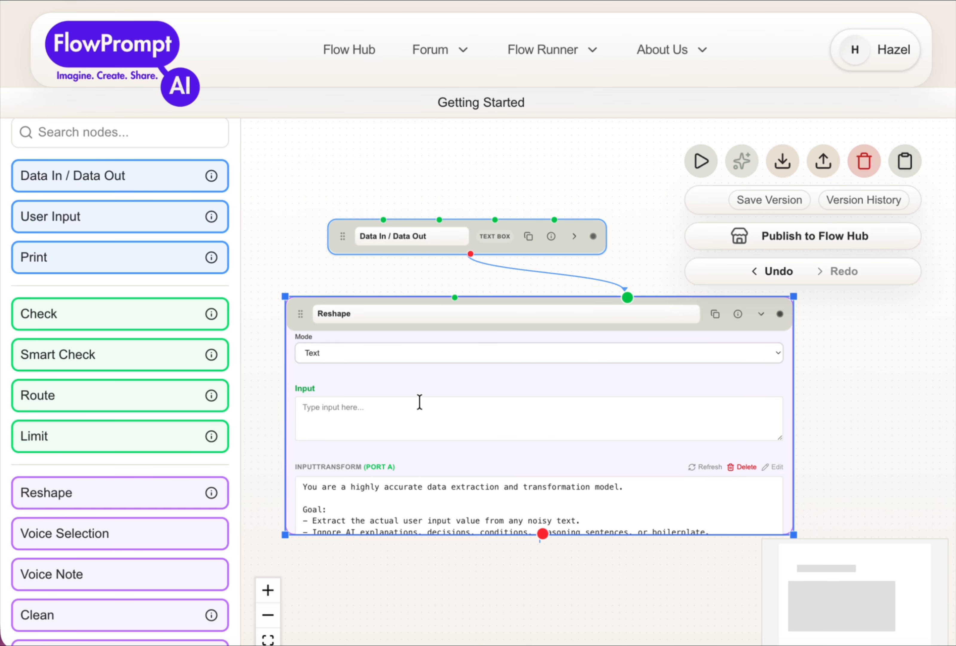
pyautogui.scroll(-2, 412, 458)
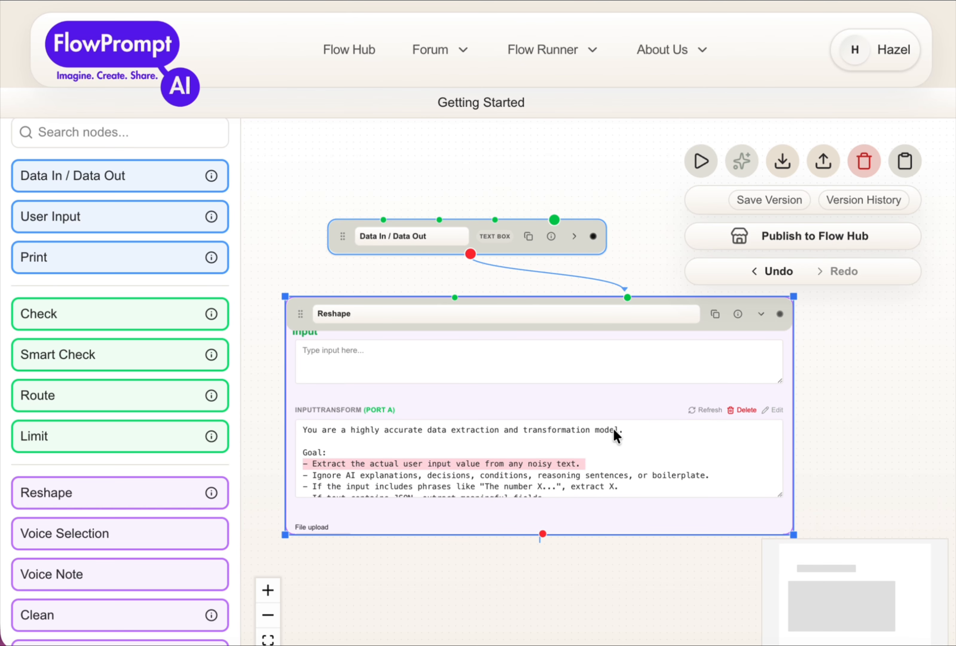
pyautogui.click(745, 410)
pyautogui.press('Return')
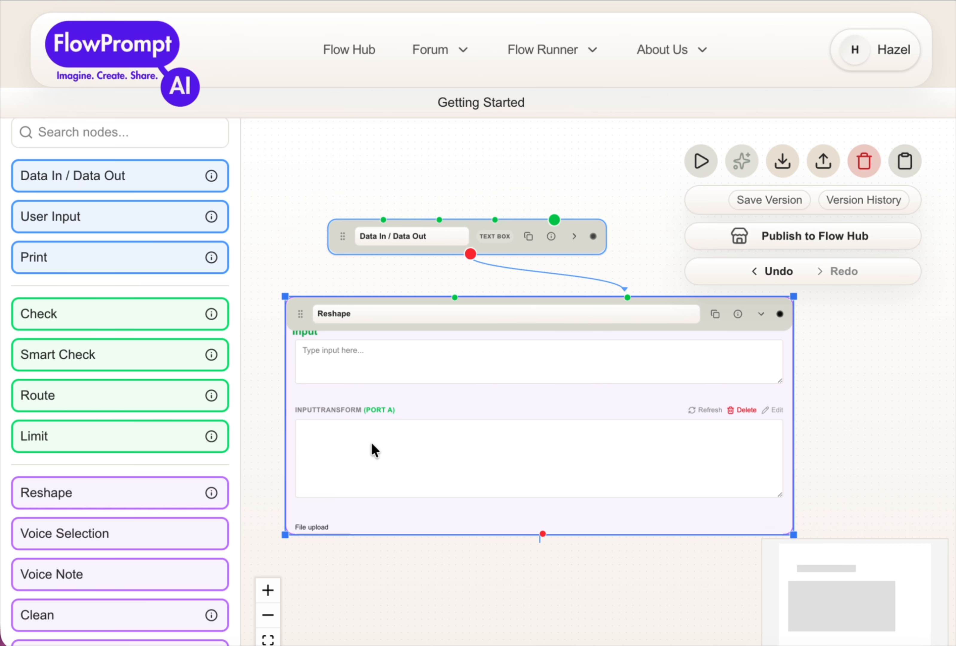
pyautogui.write('Give me the history of the city.')
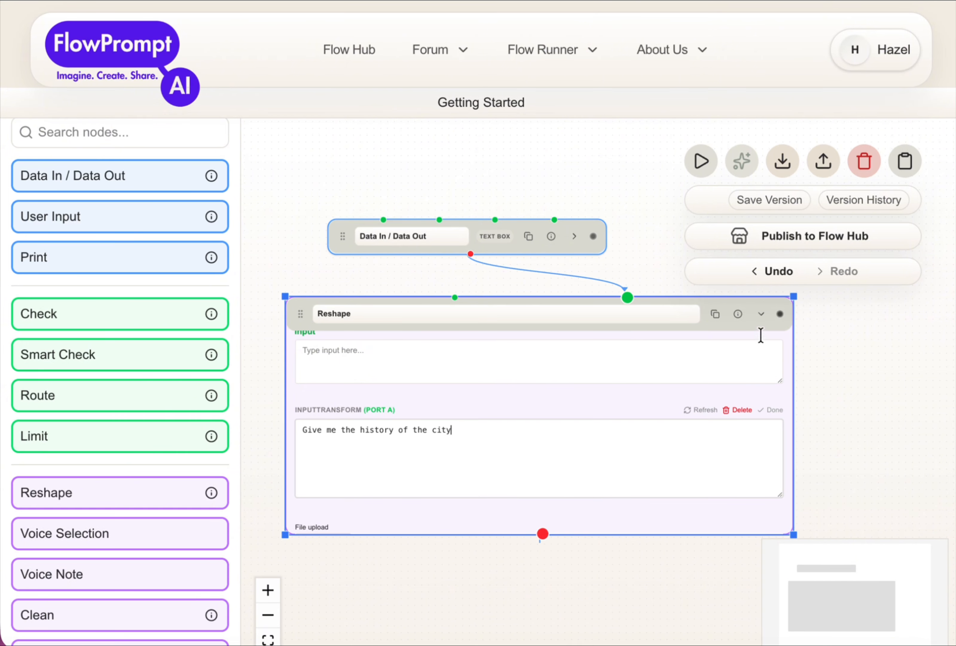
pyautogui.click(762, 314)
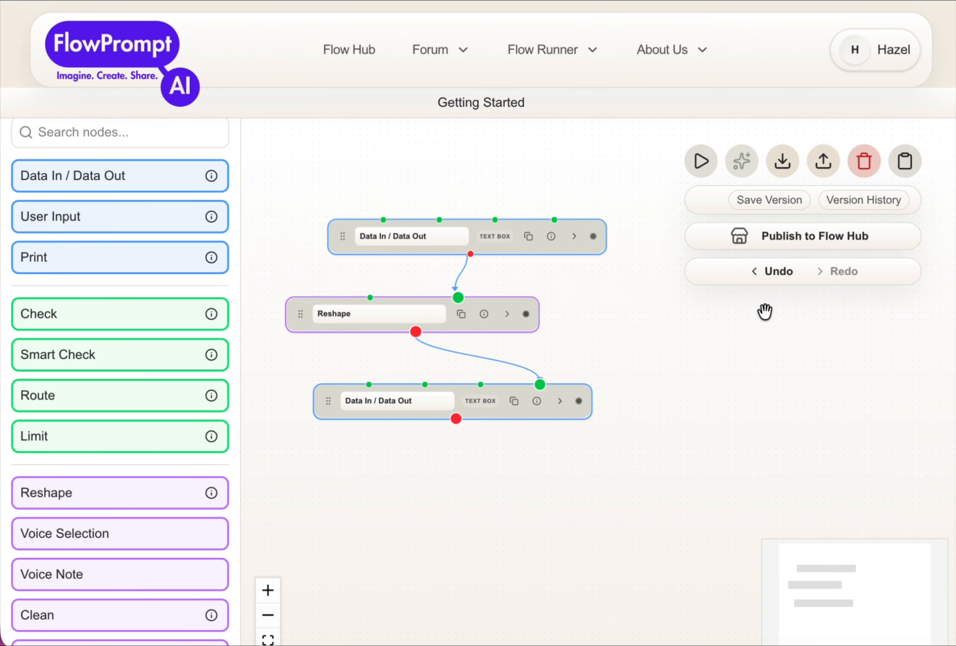
# Step: Run the updated flow in Flow Runner's Live Inspect with the prompt "Los Angeles"
pyautogui.click(702, 161)
pyautogui.click(864, 40)
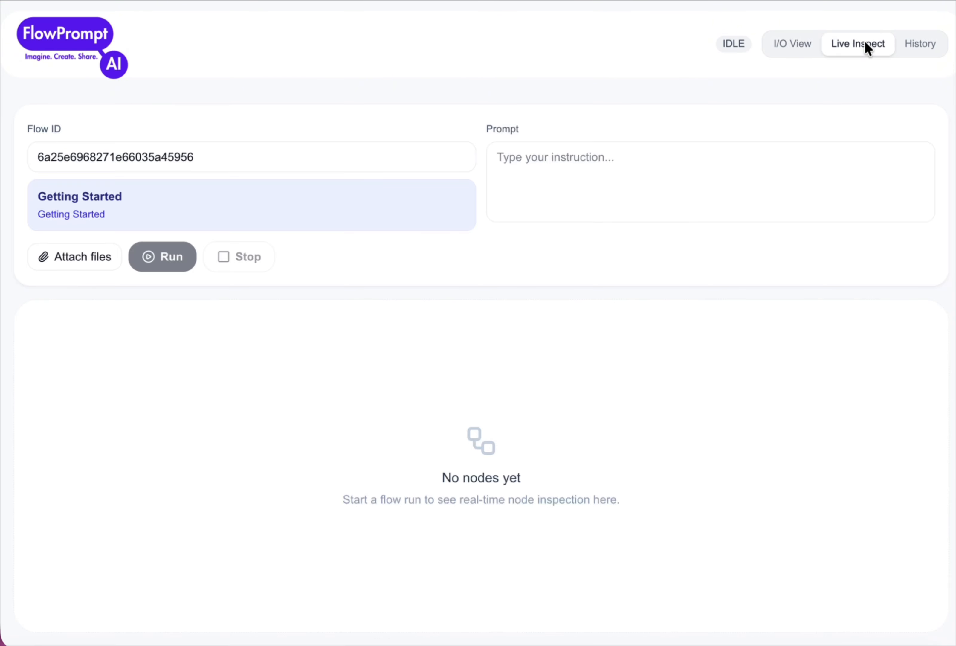
pyautogui.click(624, 154)
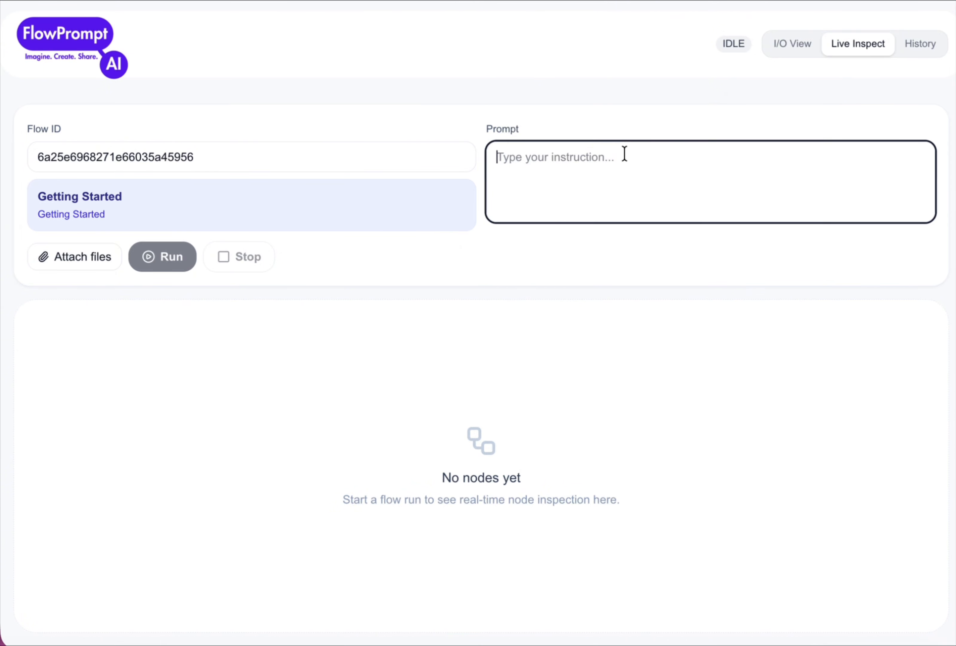
pyautogui.write('Los Angeles')
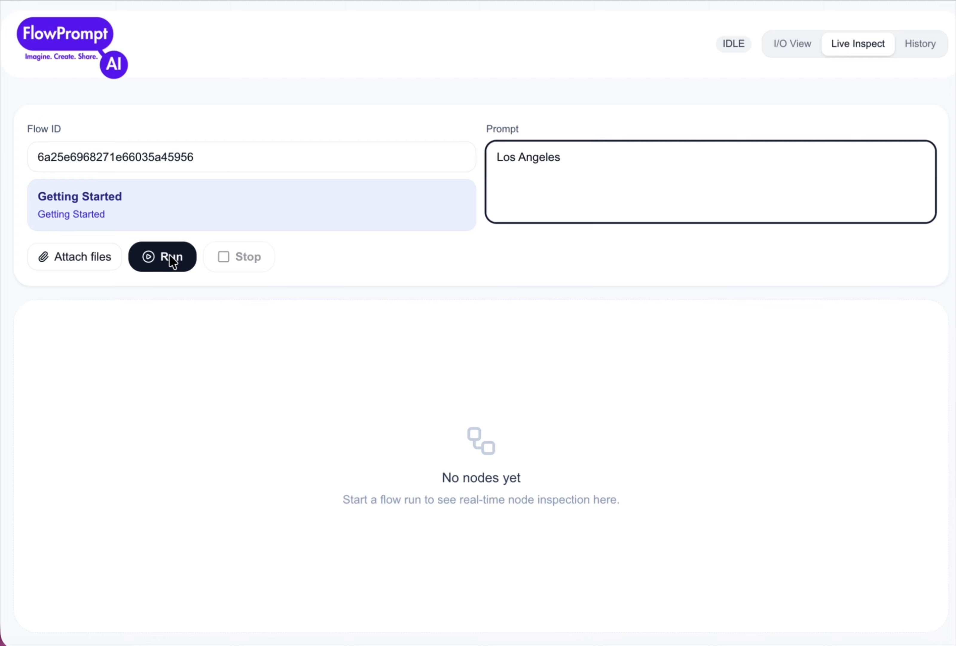
pyautogui.click(172, 257)
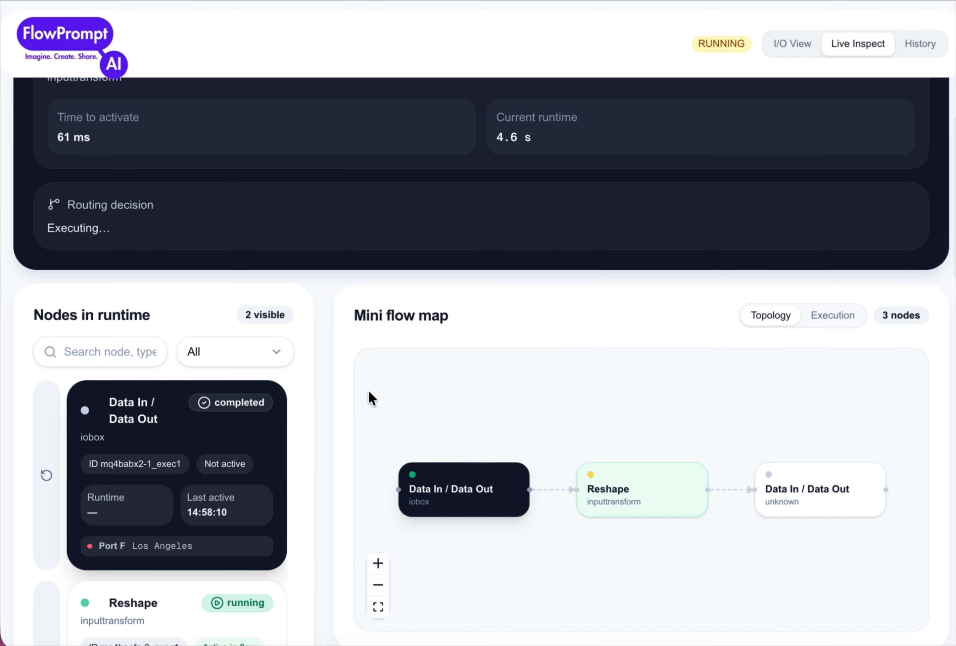
# Step: Examine the final Data In / Data Out node's payload output from the Los Angeles run
pyautogui.scroll(-6, 298, 421)
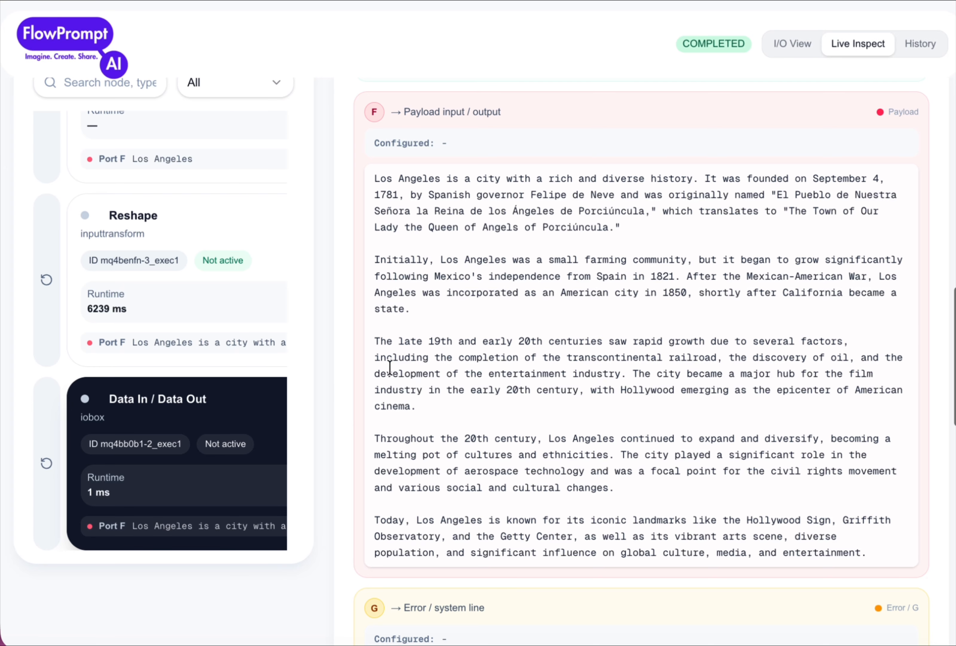
pyautogui.scroll(-1, 389, 368)
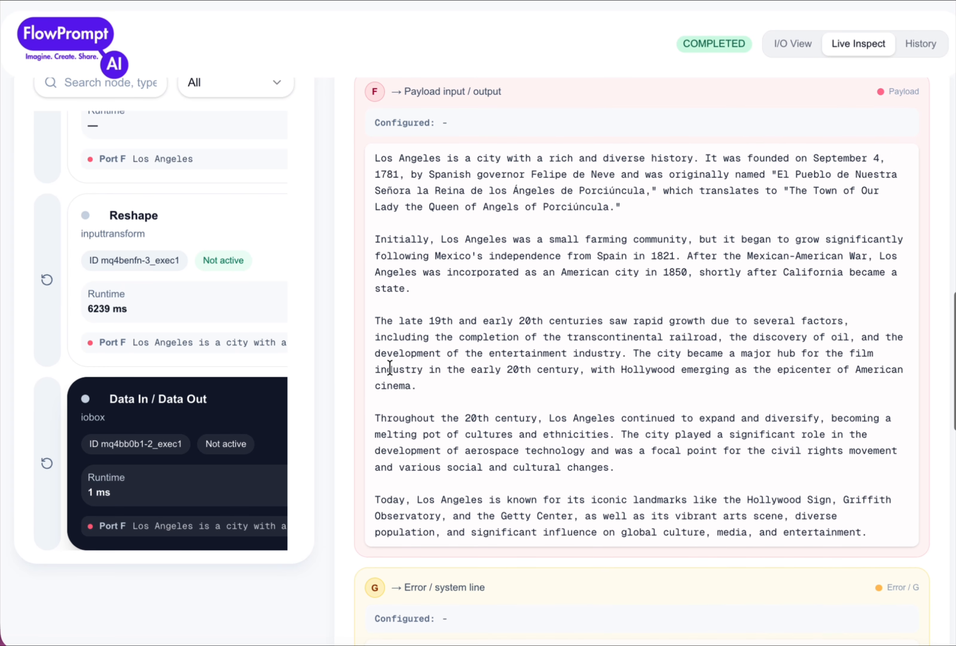
pyautogui.scroll(-1, 389, 368)
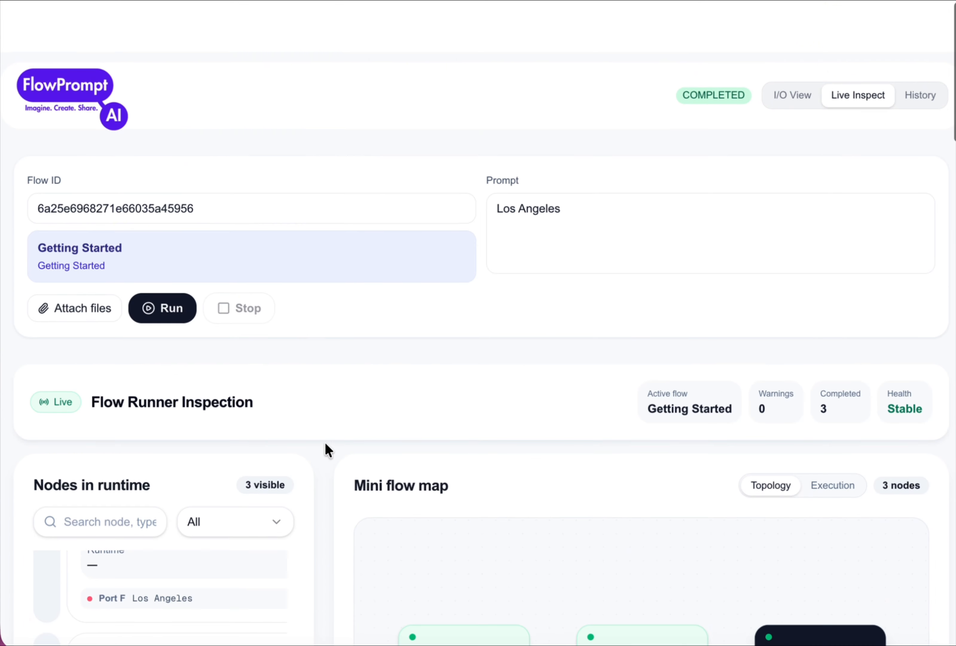
pyautogui.scroll(-15, 325, 442)
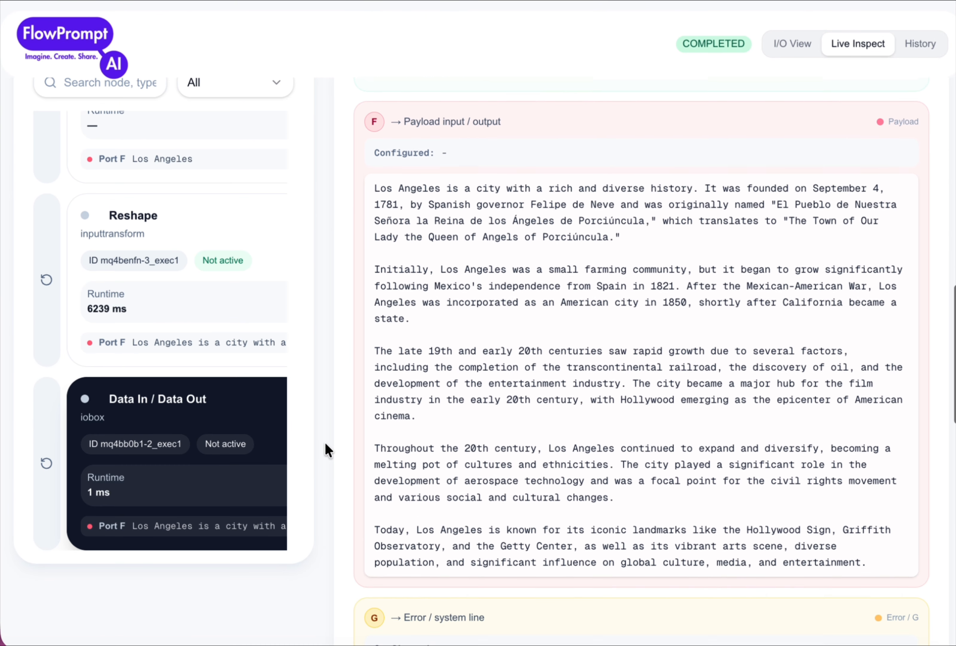
pyautogui.scroll(6, 325, 442)
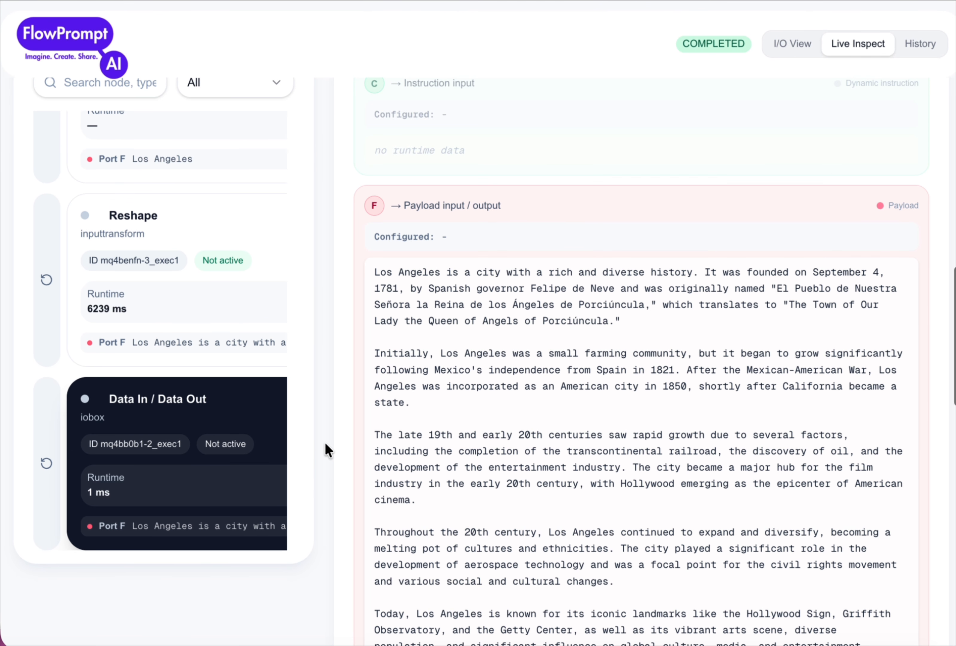
pyautogui.scroll(-2, 325, 442)
pyautogui.scroll(-1, 325, 442)
pyautogui.scroll(3, 325, 442)
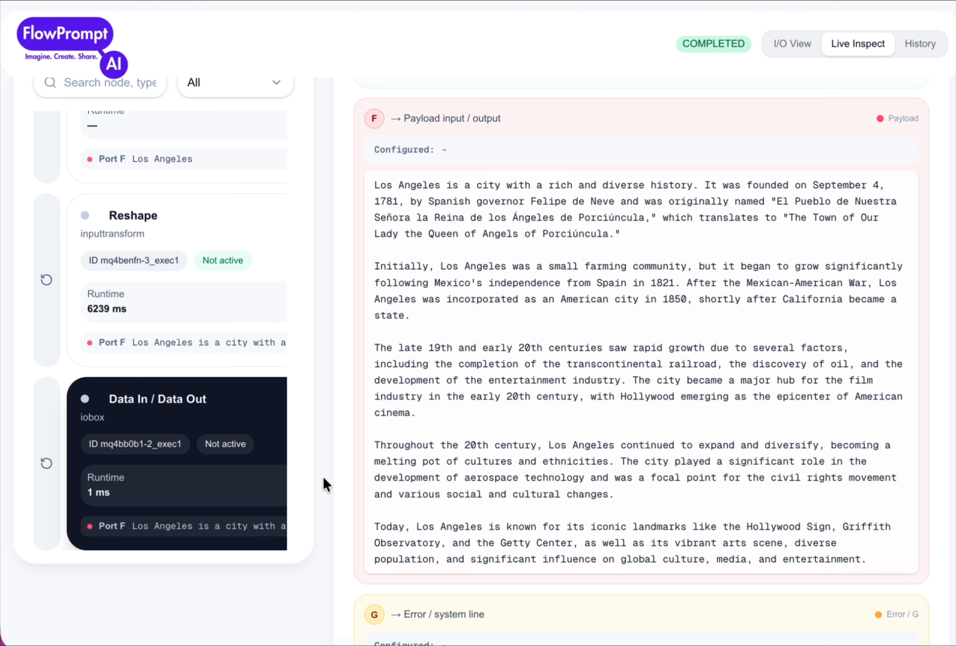
pyautogui.scroll(15, 323, 476)
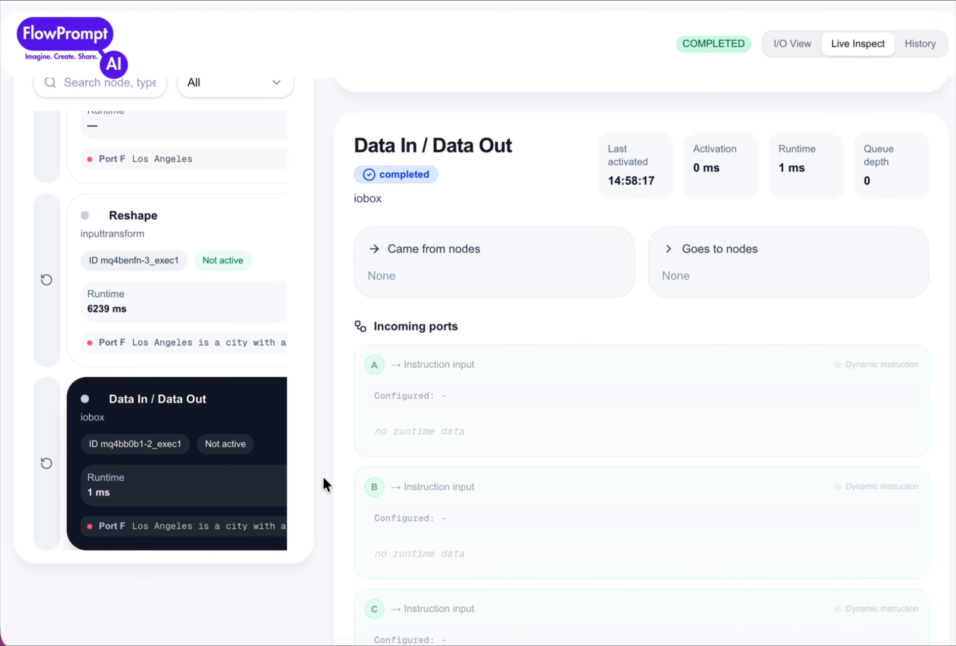
# Step: Inspect the runtime details of the Reshape node and the first Data In / Data Out node, along with the mini flow map
pyautogui.click(202, 313)
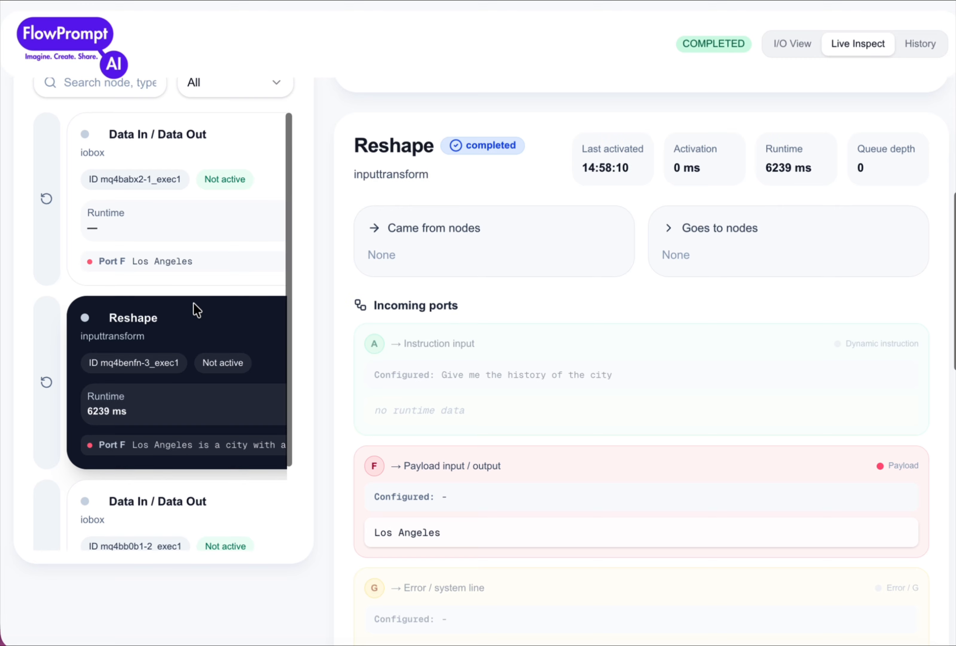
pyautogui.click(170, 220)
pyautogui.scroll(5, 412, 267)
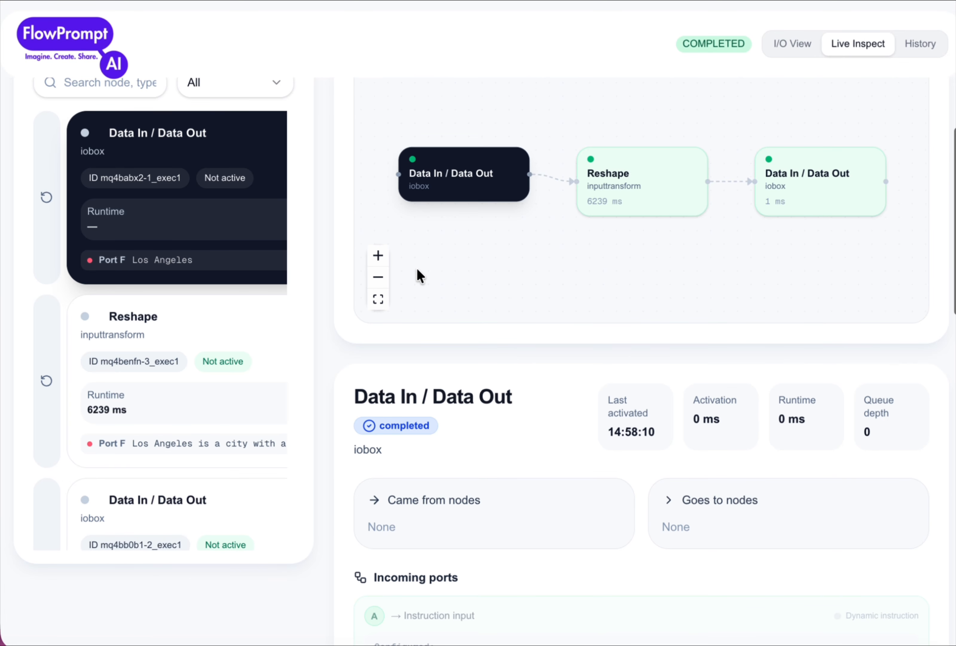
pyautogui.scroll(3, 461, 419)
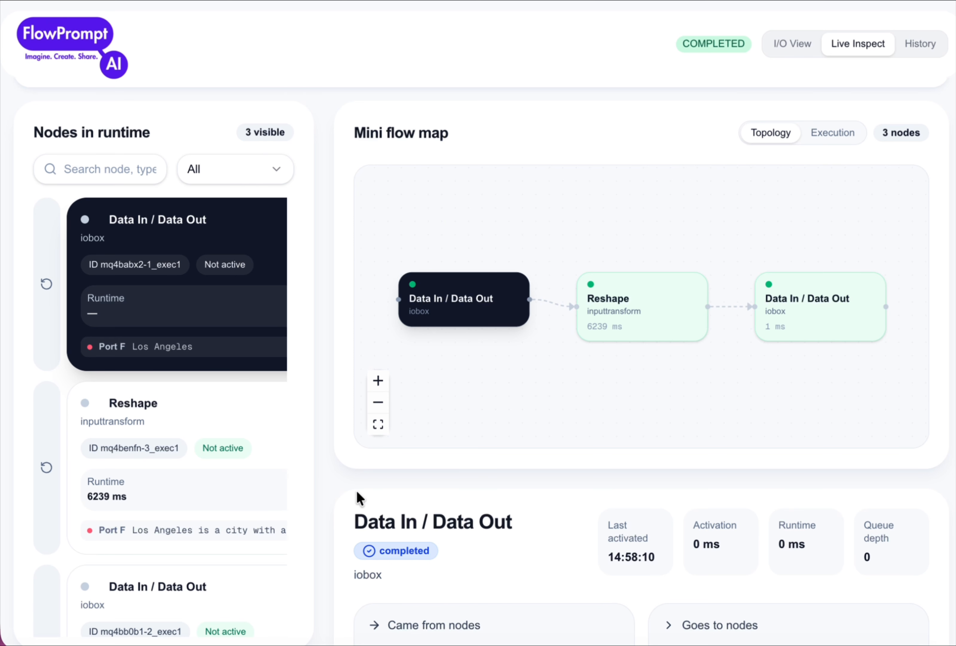
pyautogui.scroll(-1, 170, 400)
pyautogui.scroll(-2, 170, 400)
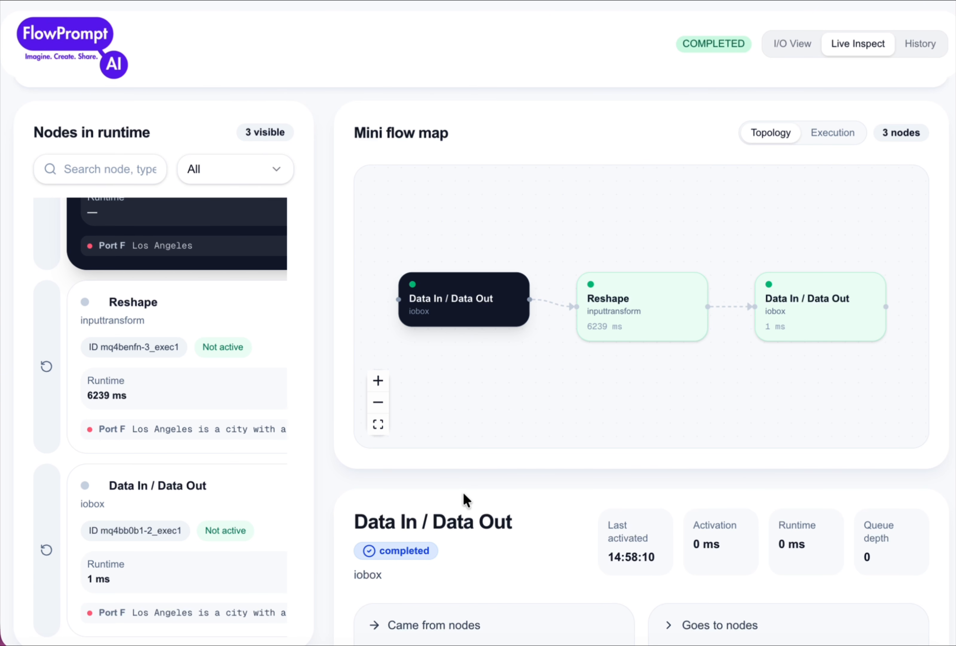